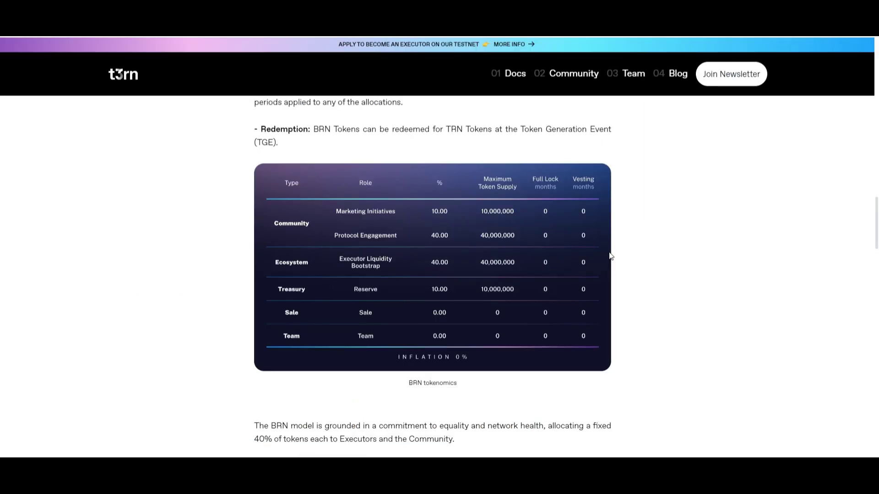
# - Scroll the BRN page to the tokenomics table with Community, Ecosystem, Treasury, Sale and Team allocations
pyautogui.scroll(-3, 609, 256)
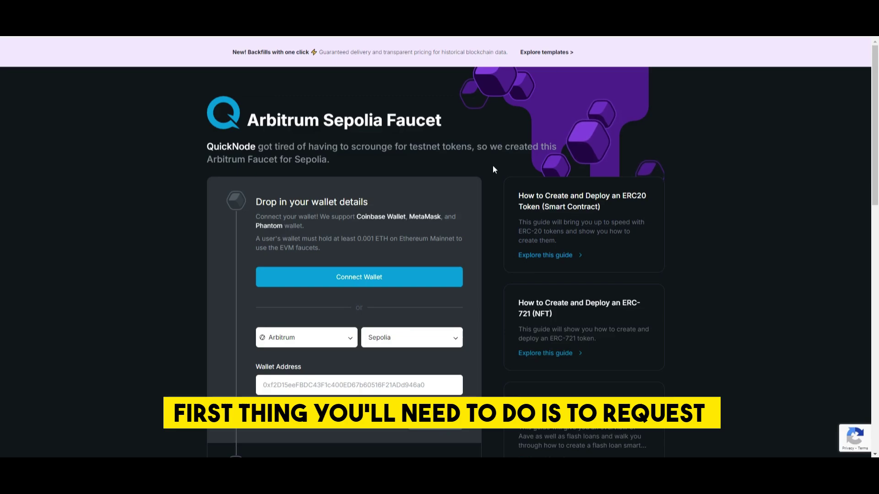
# - Highlight the faucet's 0.001 ETH mainnet balance requirement, then clear the highlight
pyautogui.doubleClick(366, 239)
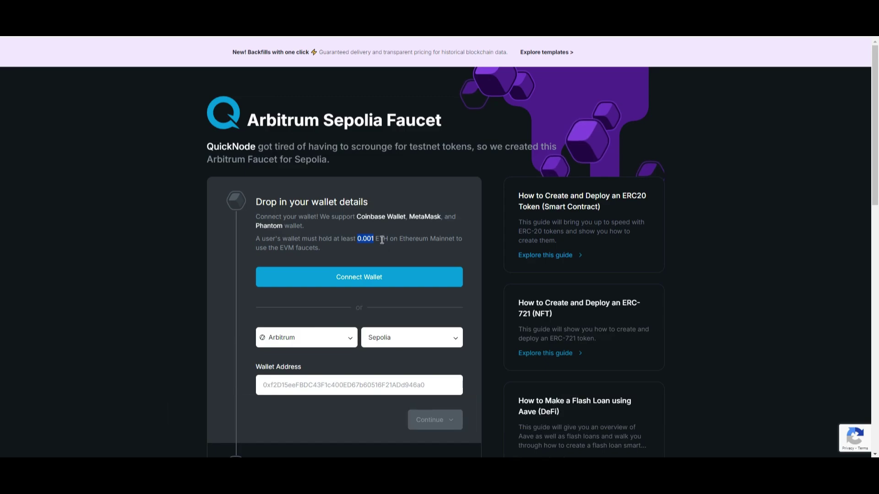
pyautogui.click(380, 240)
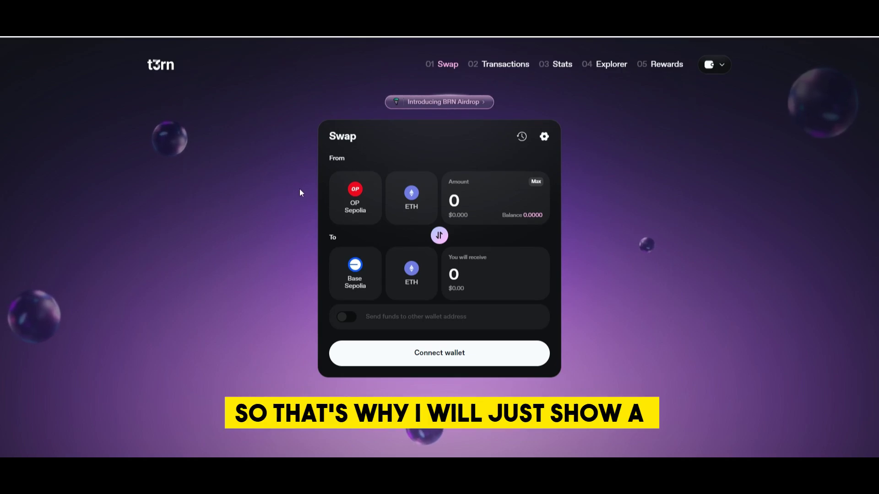
# - Send from Arbitrum Sepolia, trying OP, Base and Blast Sepolia destinations before settling on OP Sepolia
pyautogui.click(353, 191)
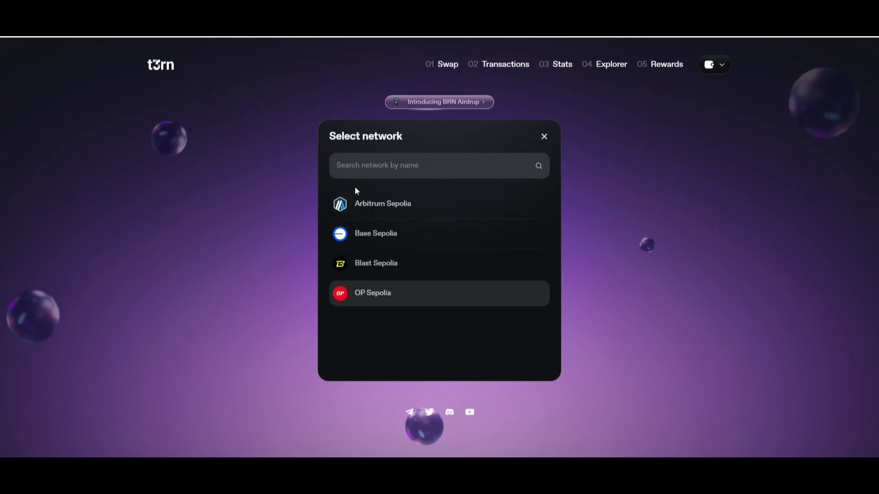
pyautogui.click(363, 202)
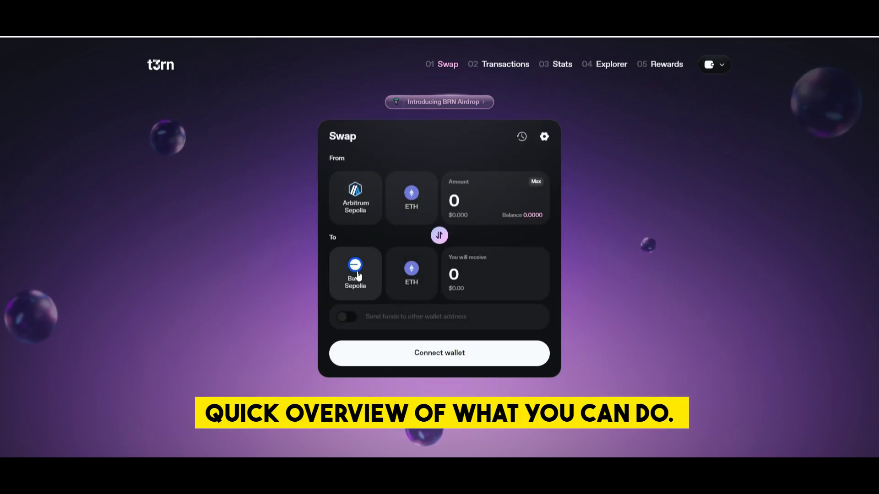
pyautogui.click(356, 276)
pyautogui.click(361, 205)
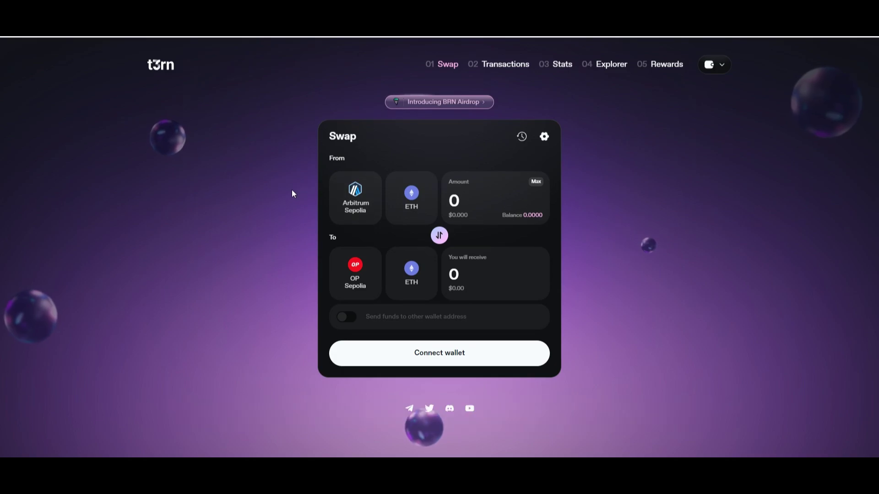
pyautogui.click(349, 265)
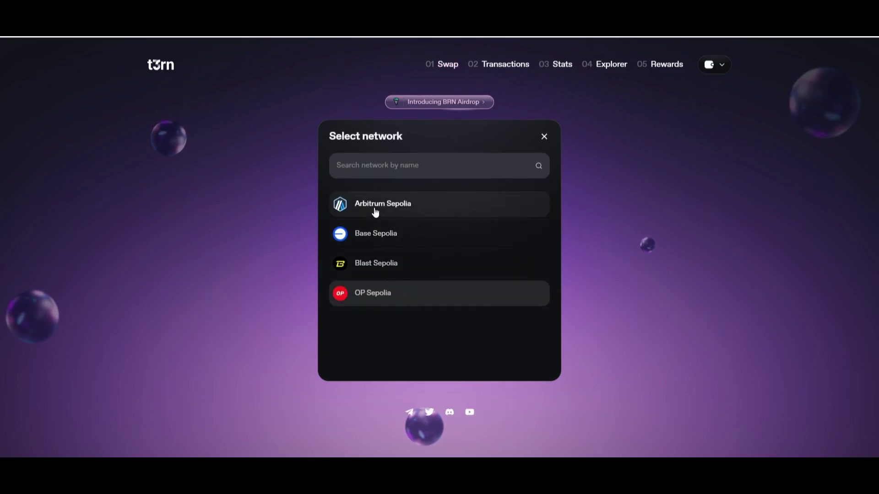
pyautogui.click(372, 236)
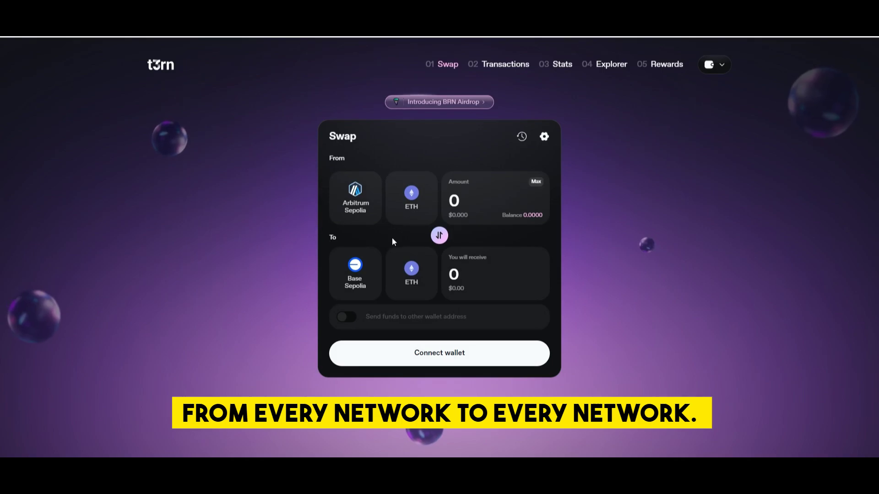
pyautogui.click(360, 274)
pyautogui.click(361, 274)
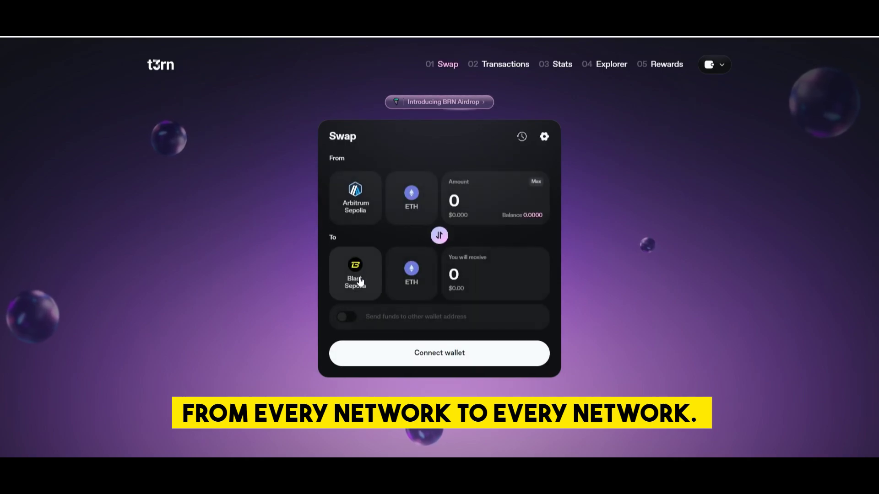
pyautogui.click(353, 278)
pyautogui.click(376, 302)
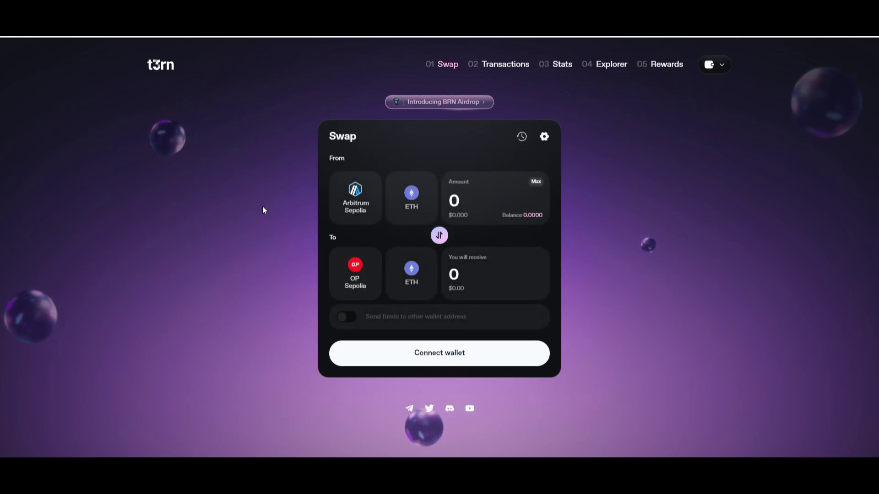
# - Switch the source to Base Sepolia, cycling destinations through Arbitrum and Blast Sepolia to OP Sepolia
pyautogui.click(342, 213)
pyautogui.click(375, 234)
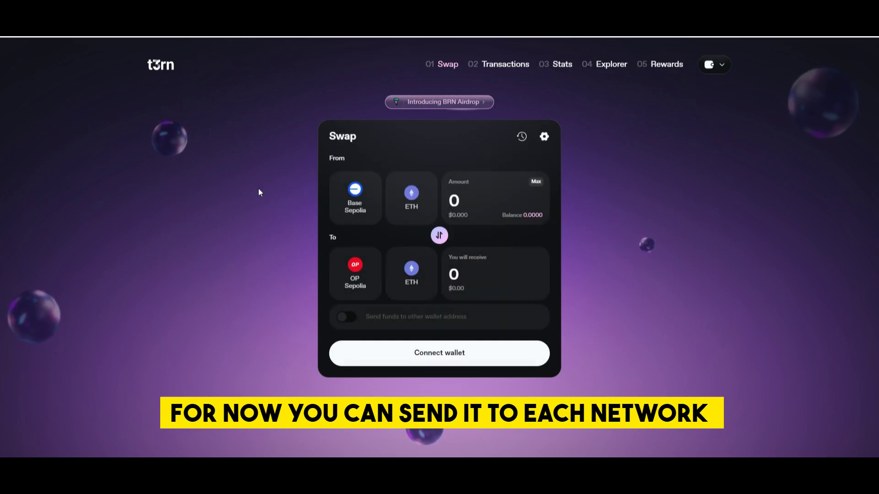
pyautogui.click(357, 275)
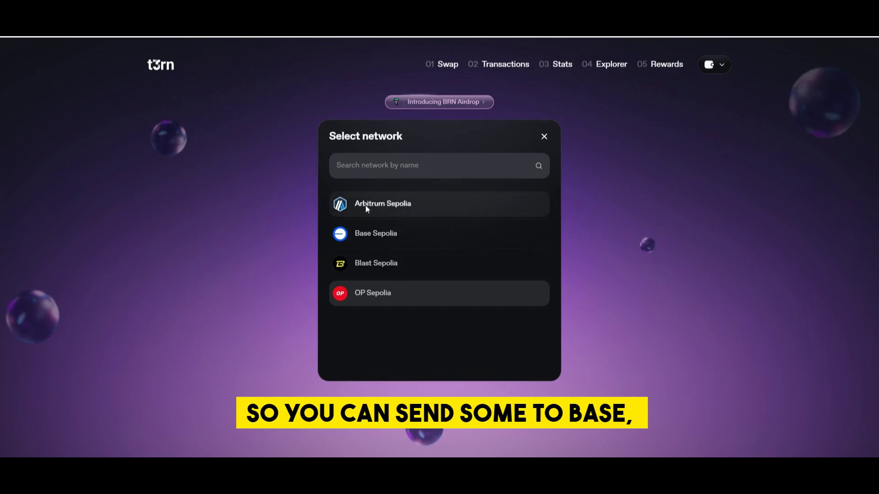
pyautogui.click(365, 204)
pyautogui.click(352, 283)
pyautogui.click(383, 263)
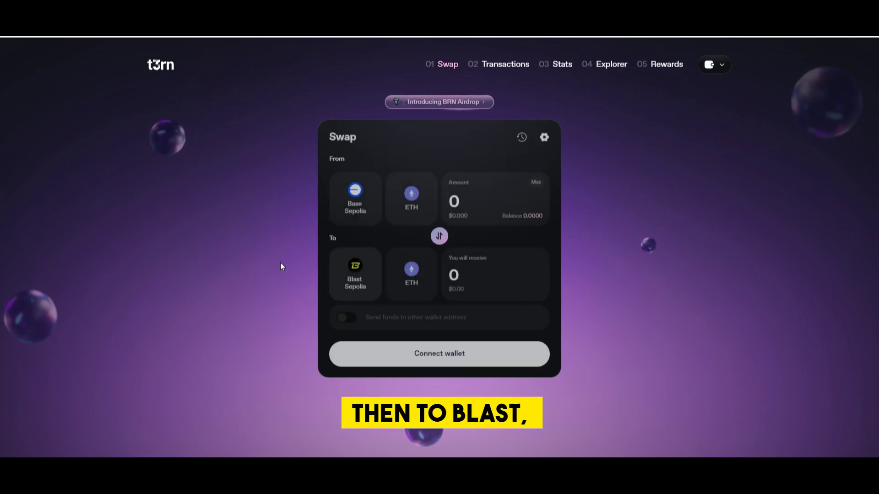
pyautogui.click(351, 282)
pyautogui.click(364, 298)
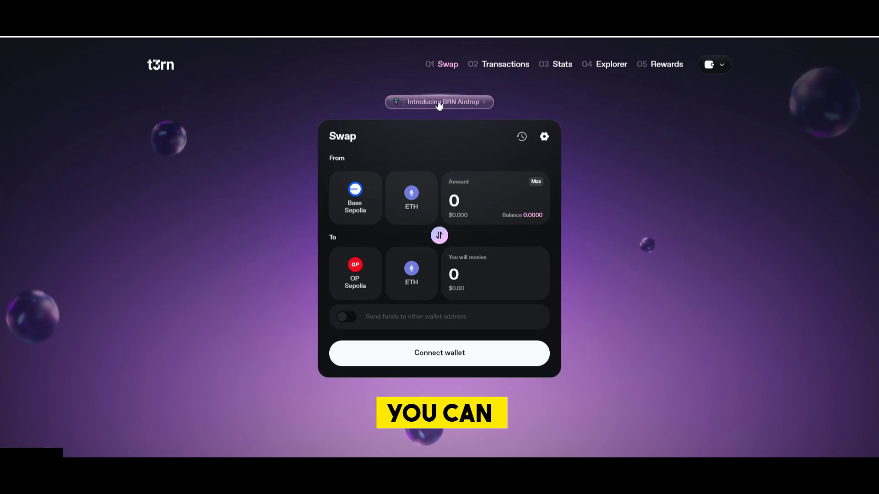
# - Open the Introducing BRN Airdrop page in a new tab and scroll through its roadmap
pyautogui.rightClick(437, 101)
pyautogui.click(457, 111)
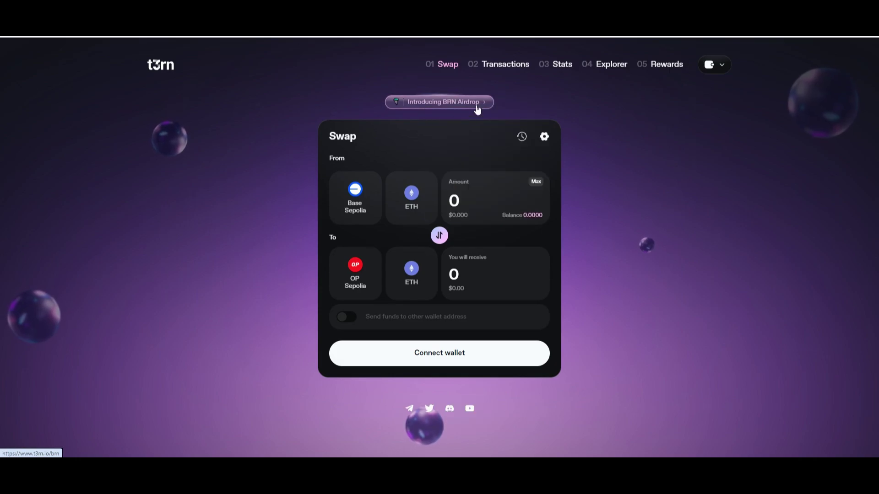
pyautogui.hotkey('ctrl', 'Tab')
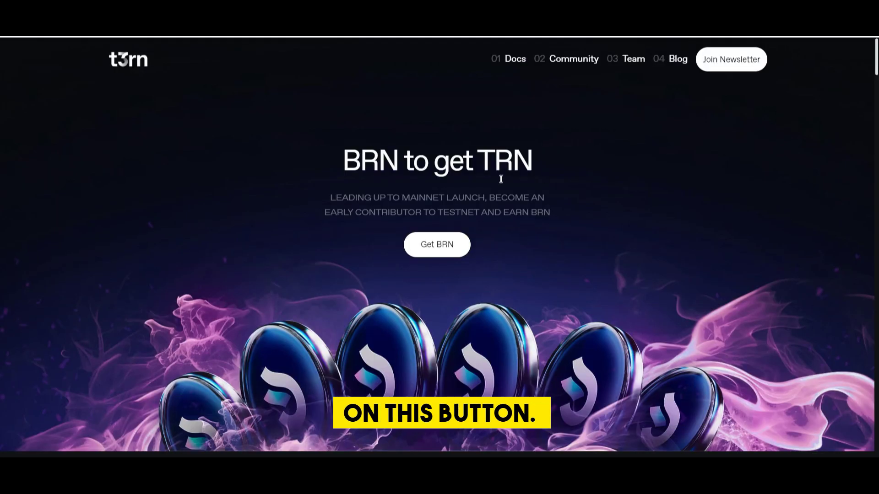
pyautogui.scroll(-7, 503, 181)
pyautogui.scroll(-10, 513, 181)
pyautogui.scroll(-12, 521, 195)
pyautogui.scroll(20, 525, 201)
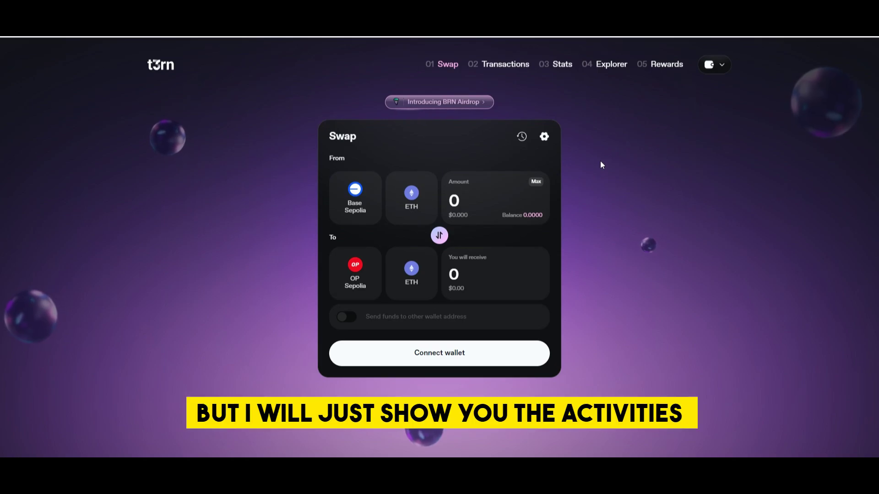
# - Visit the Transactions, Stats, Explorer and finally Rewards pages of the t3rn Bridge
pyautogui.click(506, 64)
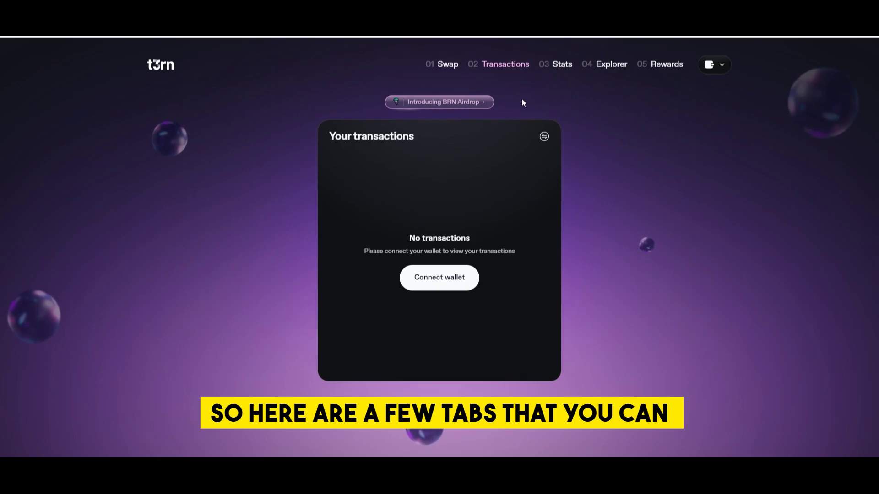
pyautogui.click(559, 68)
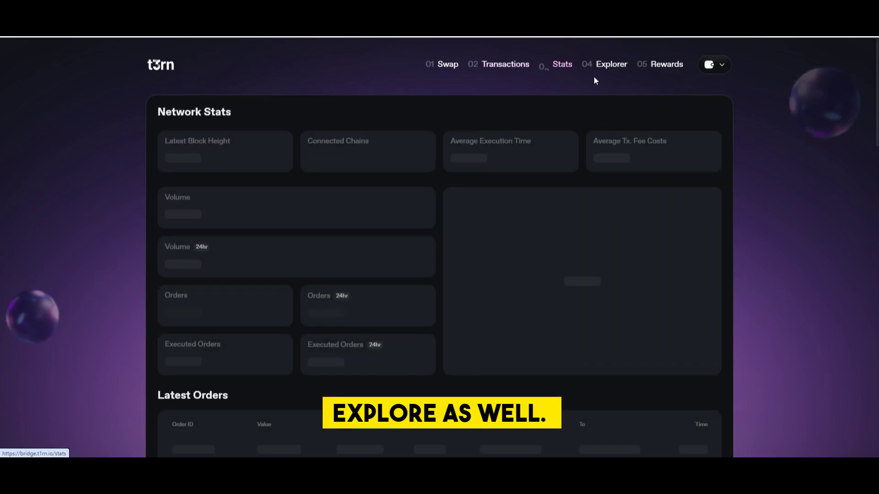
pyautogui.click(608, 67)
pyautogui.click(659, 68)
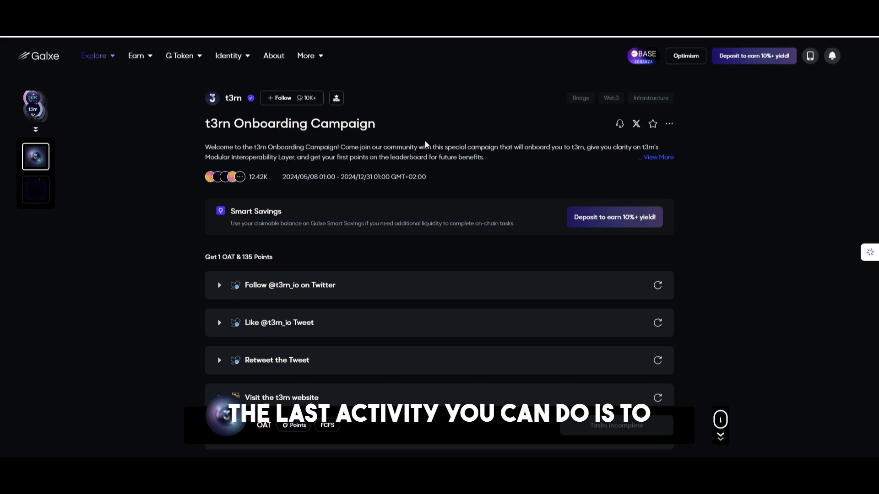
pyautogui.scroll(-3, 447, 180)
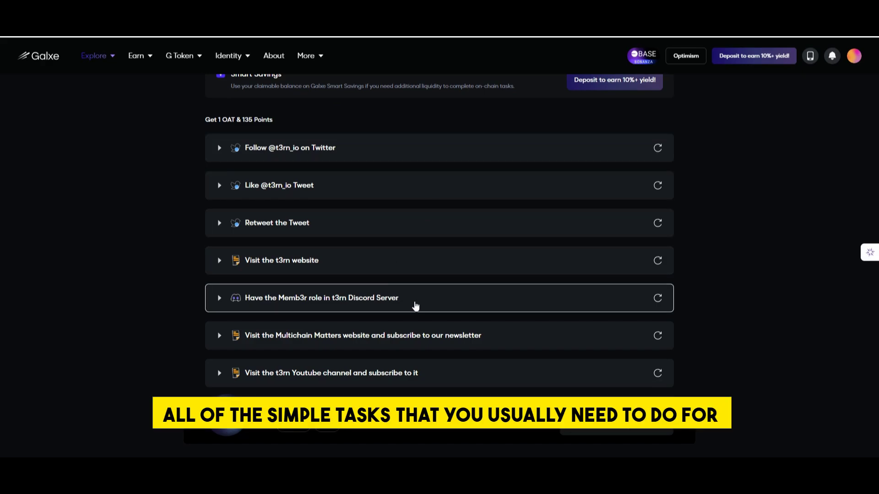
pyautogui.scroll(-1, 414, 305)
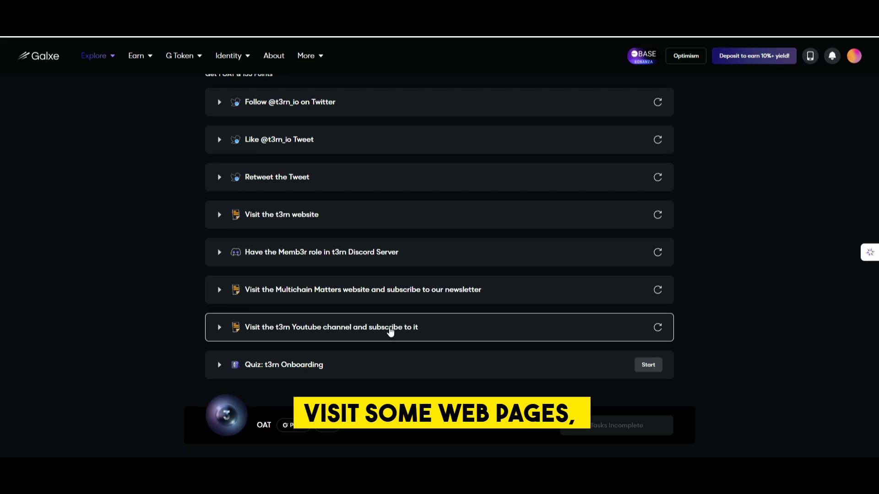
pyautogui.scroll(2, 369, 173)
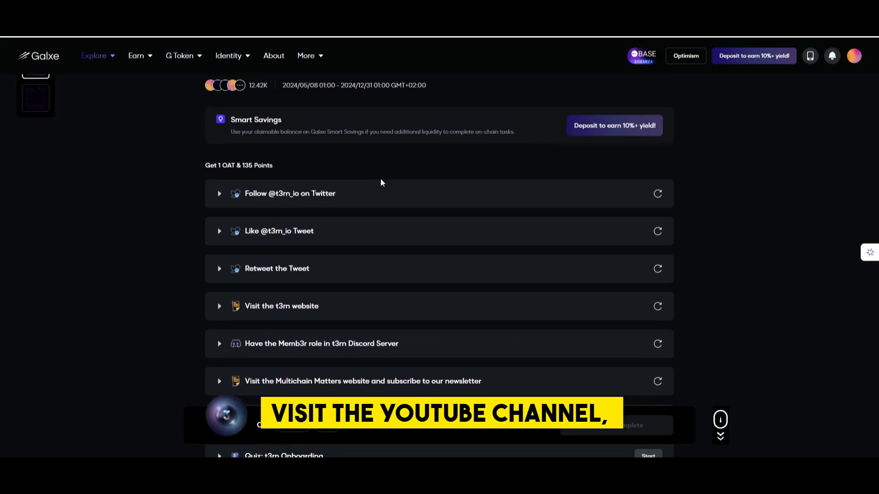
pyautogui.scroll(-2, 379, 182)
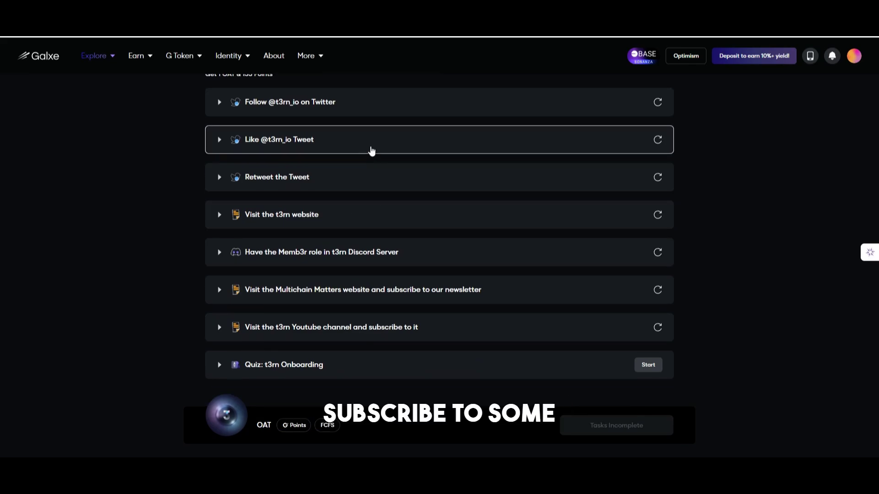
pyautogui.scroll(-1, 418, 235)
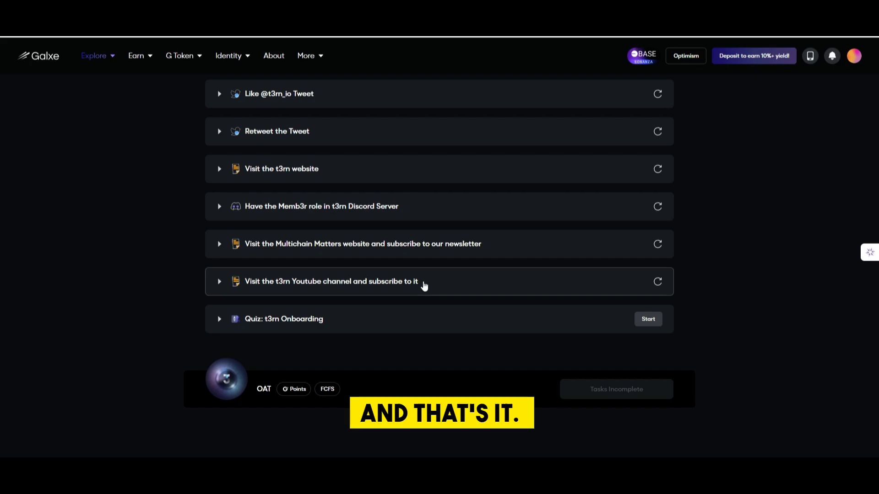
pyautogui.scroll(-1, 427, 286)
pyautogui.moveTo(190, 339)
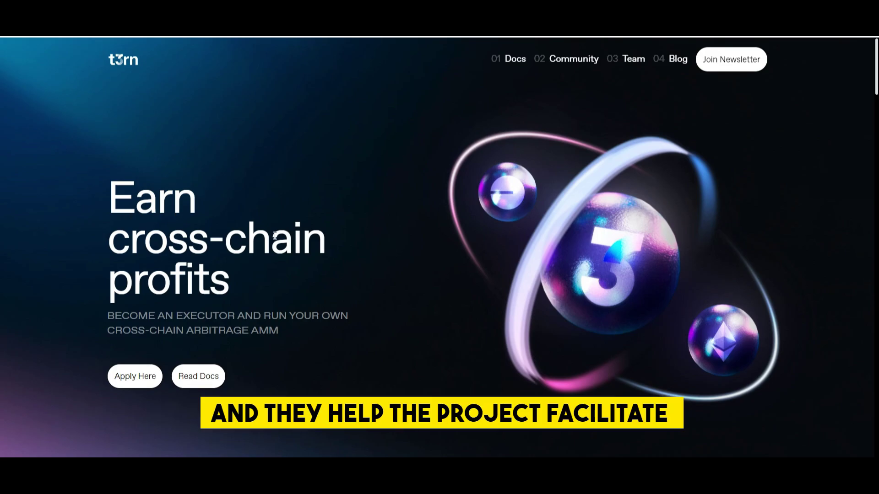
pyautogui.scroll(-5, 365, 256)
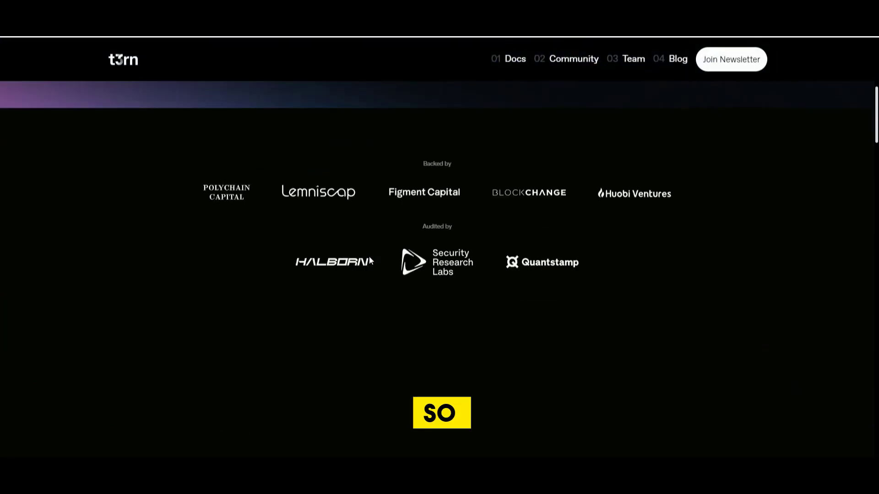
pyautogui.scroll(-10, 369, 256)
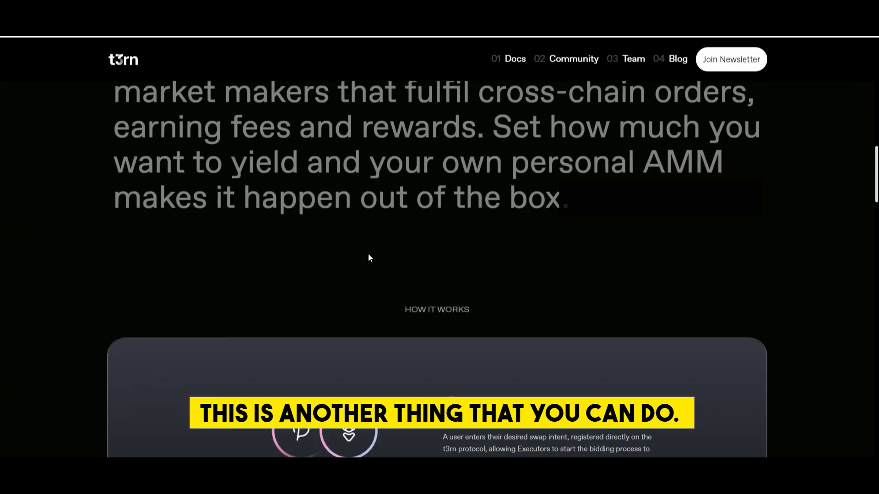
pyautogui.scroll(-5, 369, 256)
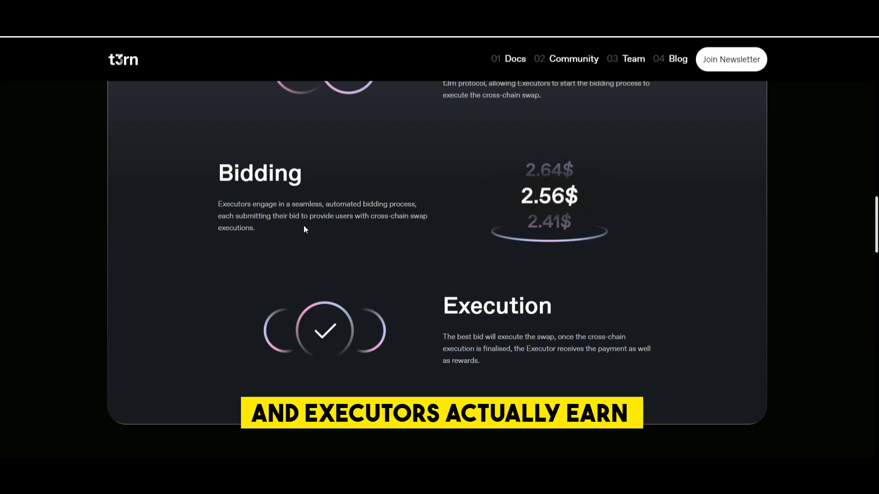
pyautogui.scroll(2, 304, 228)
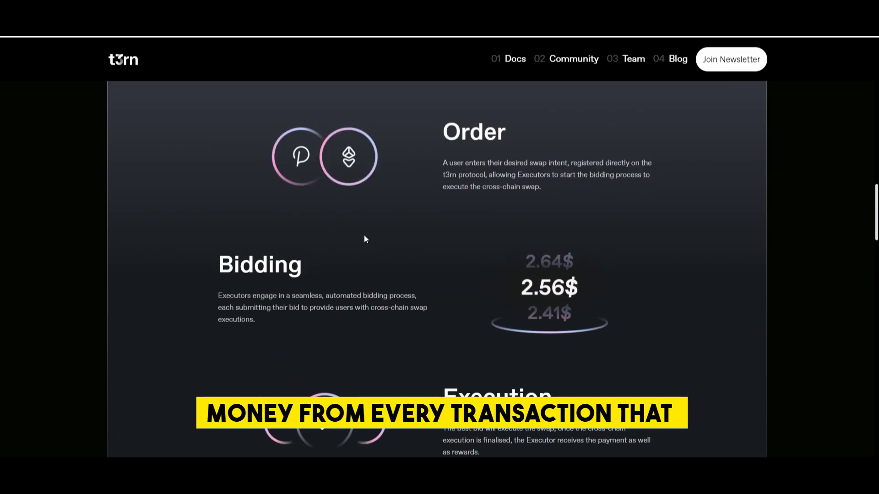
pyautogui.scroll(-2, 366, 240)
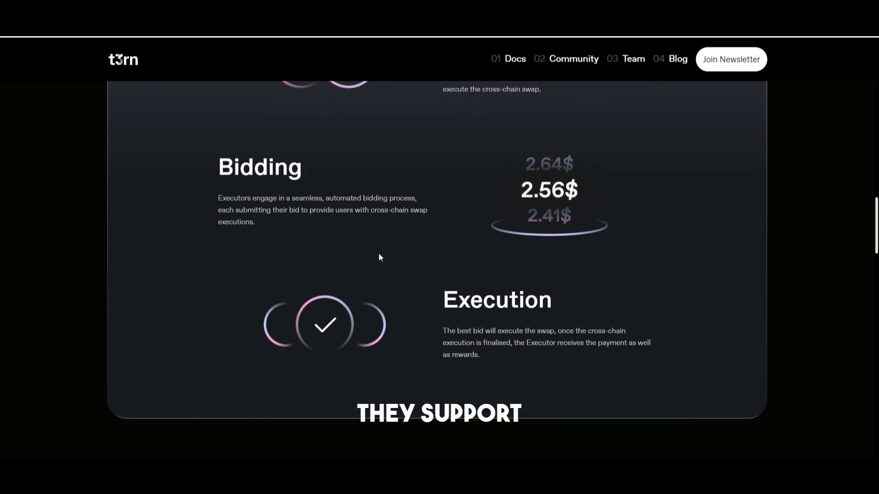
pyautogui.scroll(-5, 379, 254)
pyautogui.scroll(-4, 381, 254)
pyautogui.scroll(-15, 381, 254)
pyautogui.scroll(6, 381, 254)
pyautogui.scroll(20, 381, 254)
pyautogui.scroll(6, 384, 259)
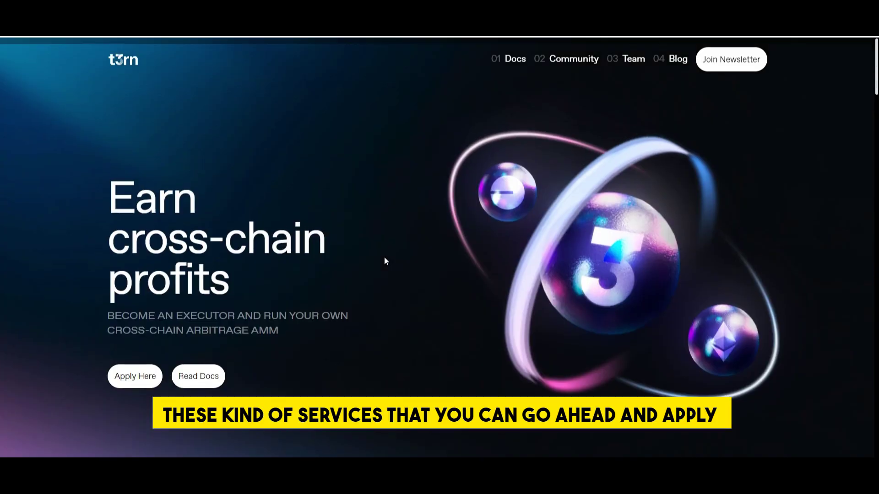